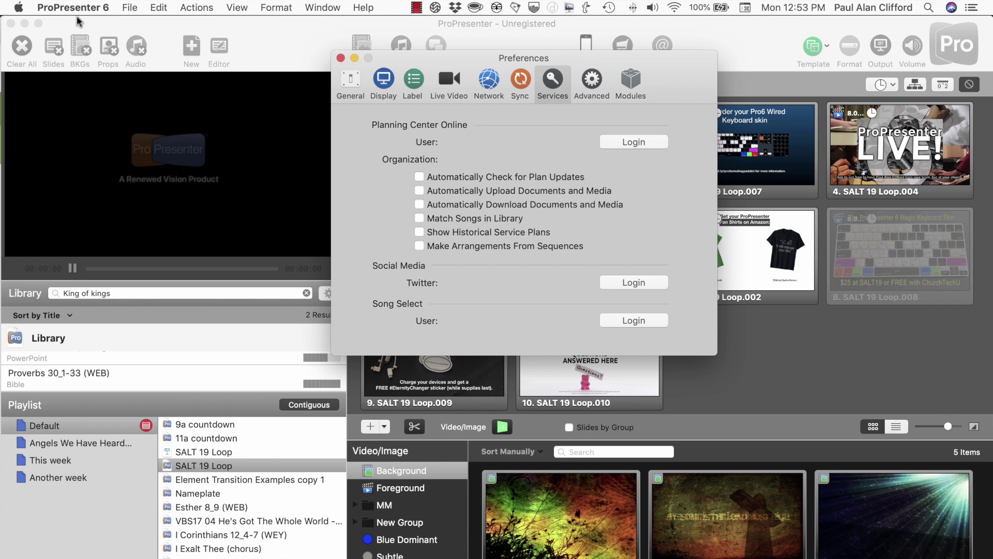
Open the ProPresenter 6 application menu to reach Preferences.
left_click(100, 9)
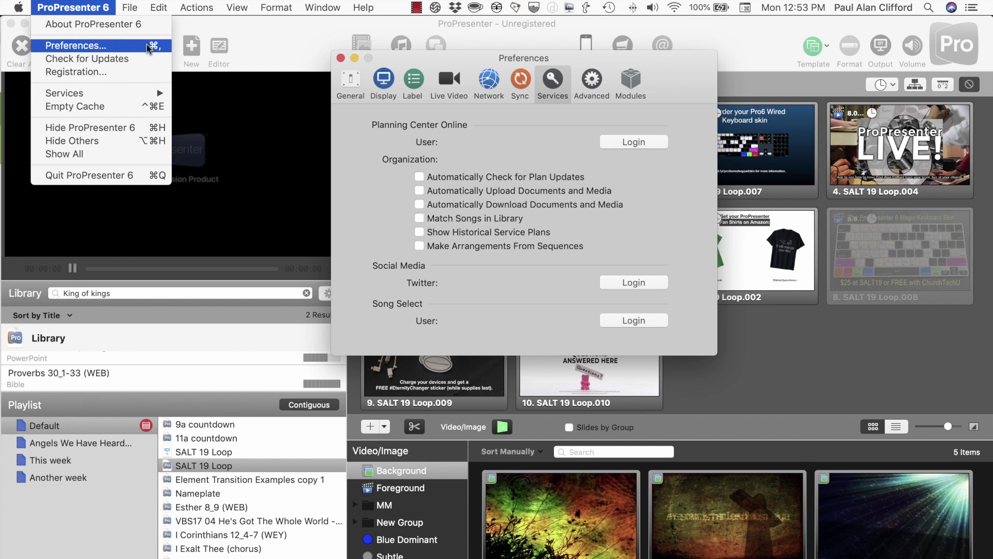
Start the Planning Center Online login, paste the account e-mail and password, and submit.
left_click(465, 59)
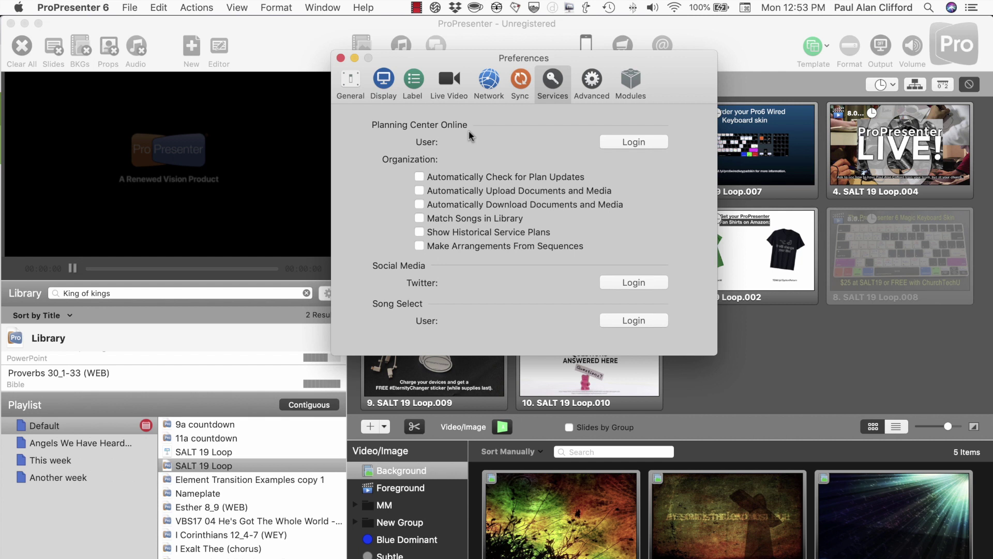
left_click(624, 147)
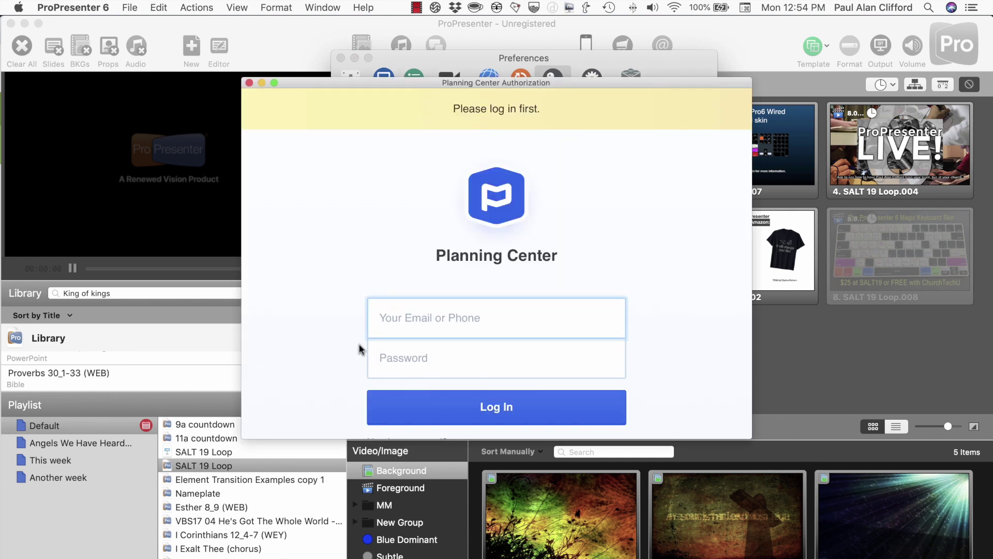
type("p")
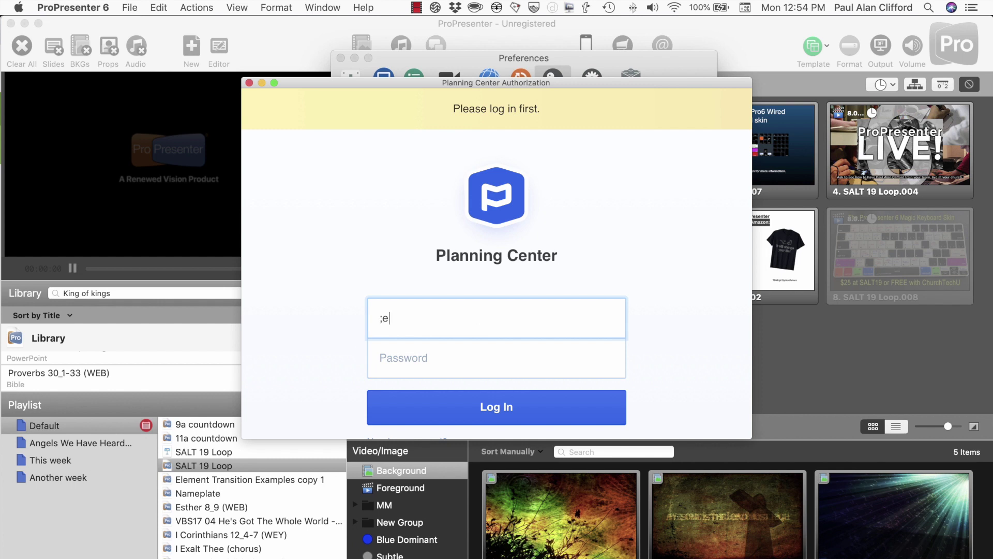
key("BackSpace")
key("super+v")
key("Tab")
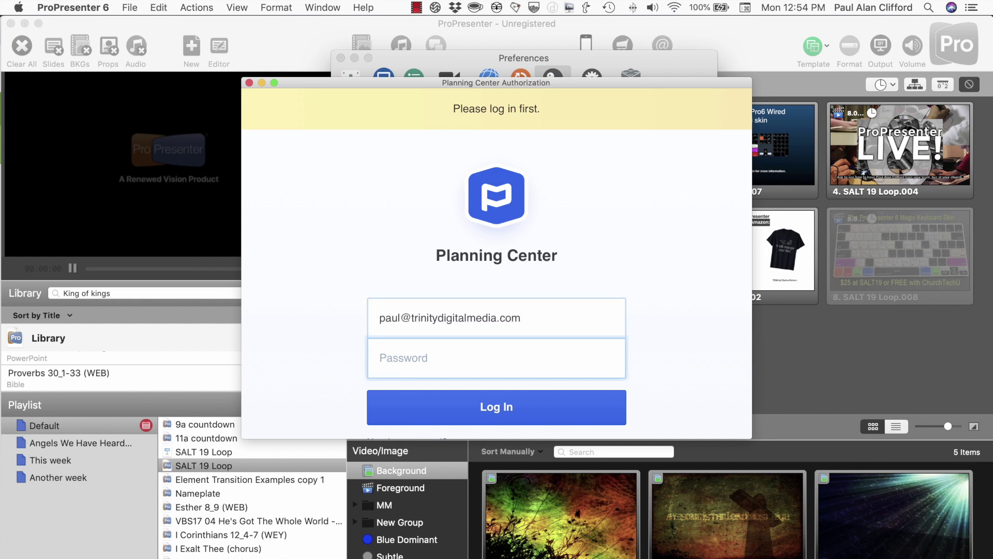
key("super+v")
left_click(464, 411)
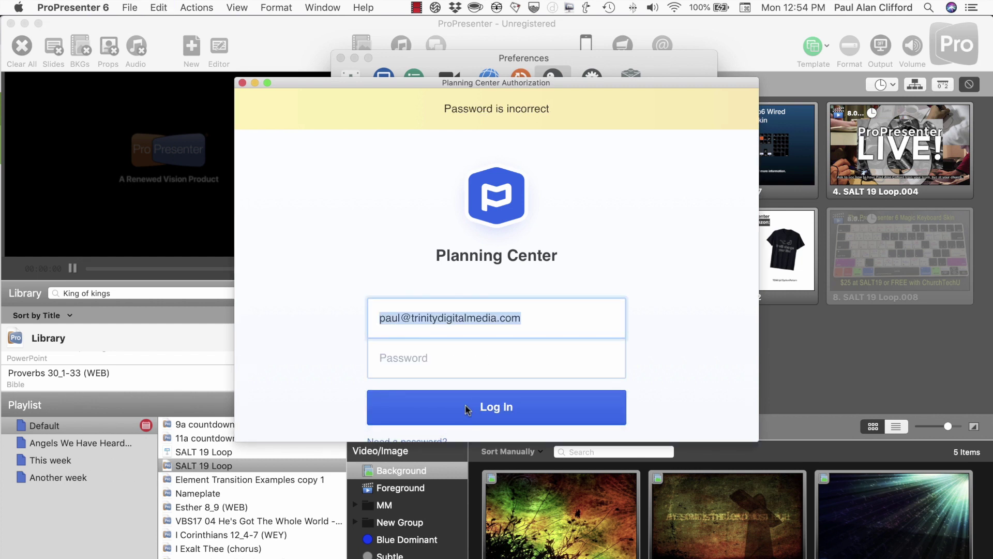
Retype the account password after the incorrect-password error and log in again.
left_click(459, 358)
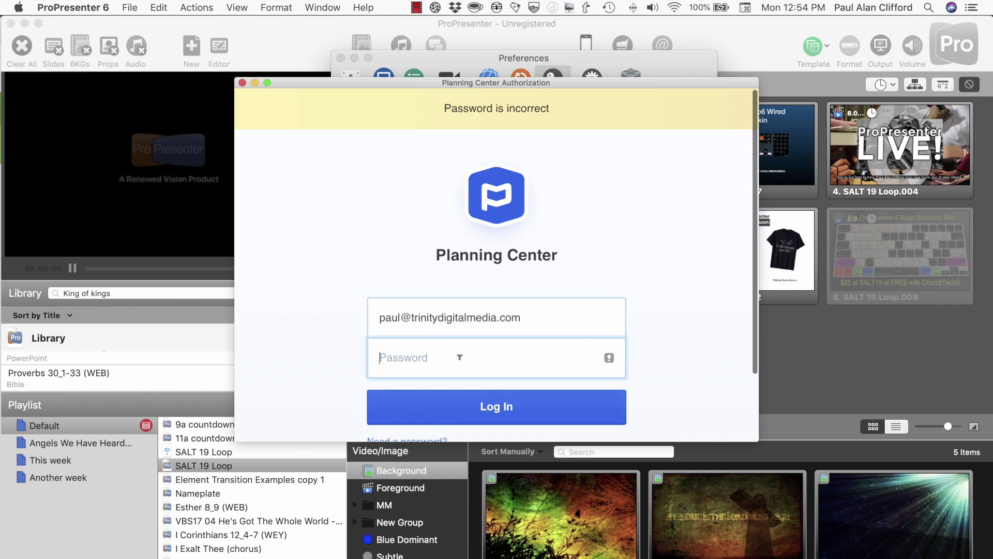
type("••••••••••••")
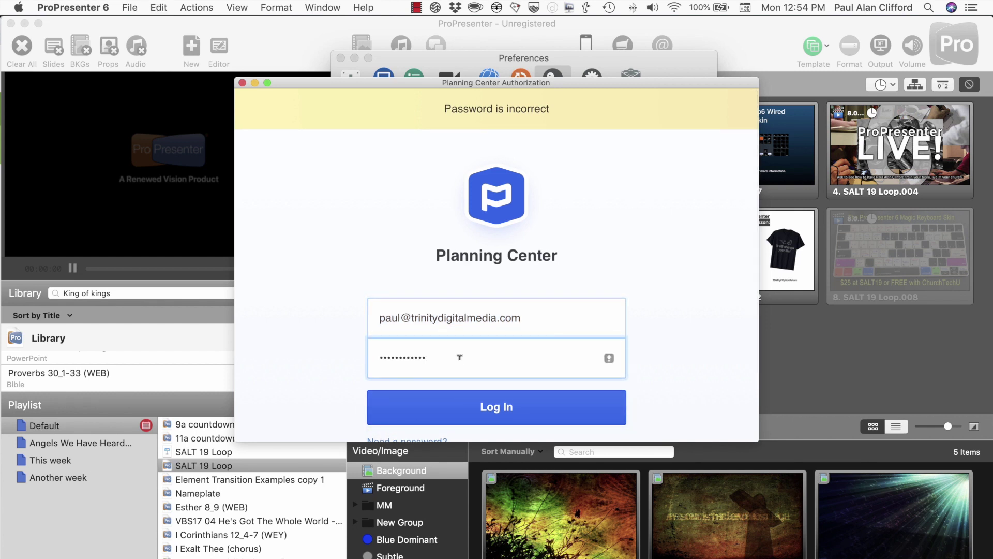
left_click(465, 410)
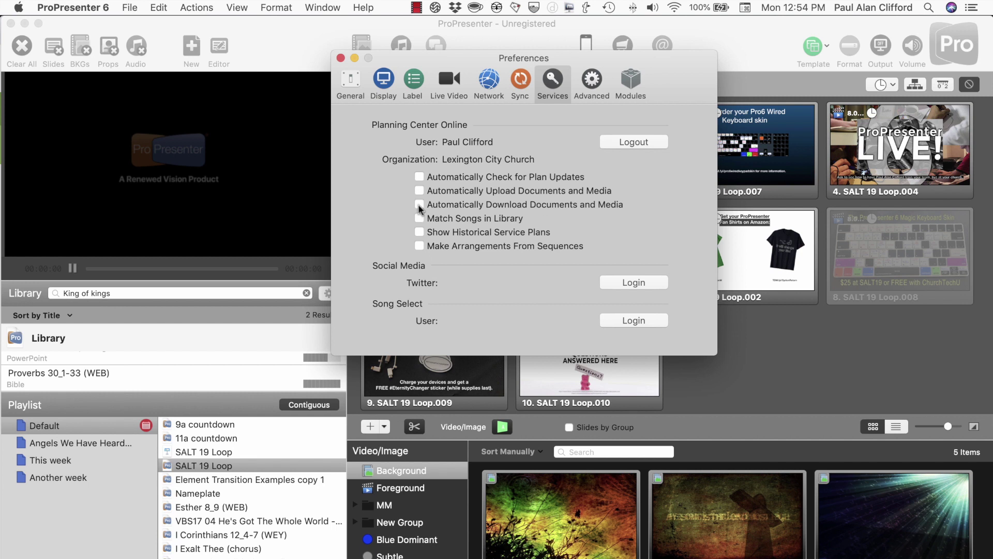
Enable song matching, update checks, history, arrangements, and media upload/download, then close Preferences.
left_click(419, 220)
left_click(419, 177)
left_click(420, 232)
left_click(419, 246)
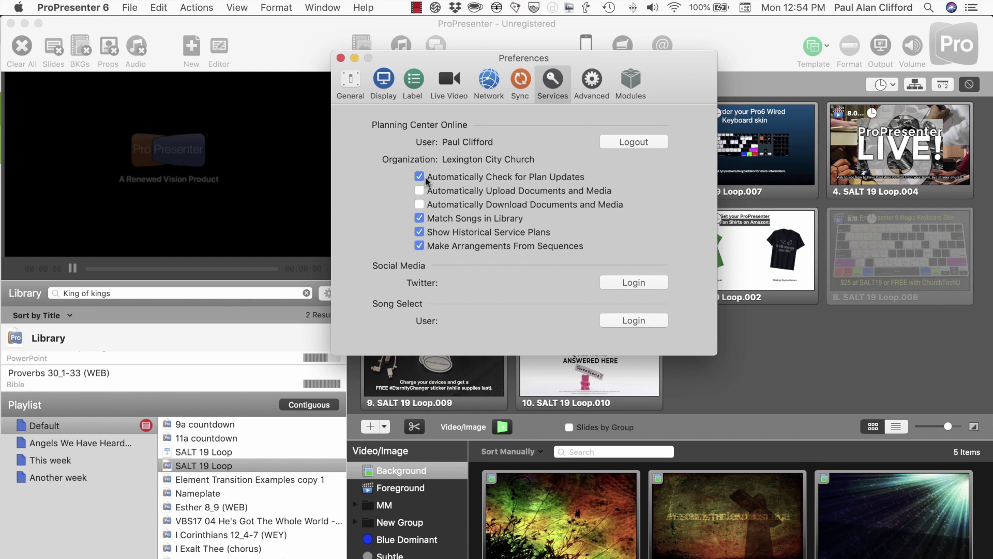
left_click(419, 190)
left_click(420, 205)
left_click(341, 57)
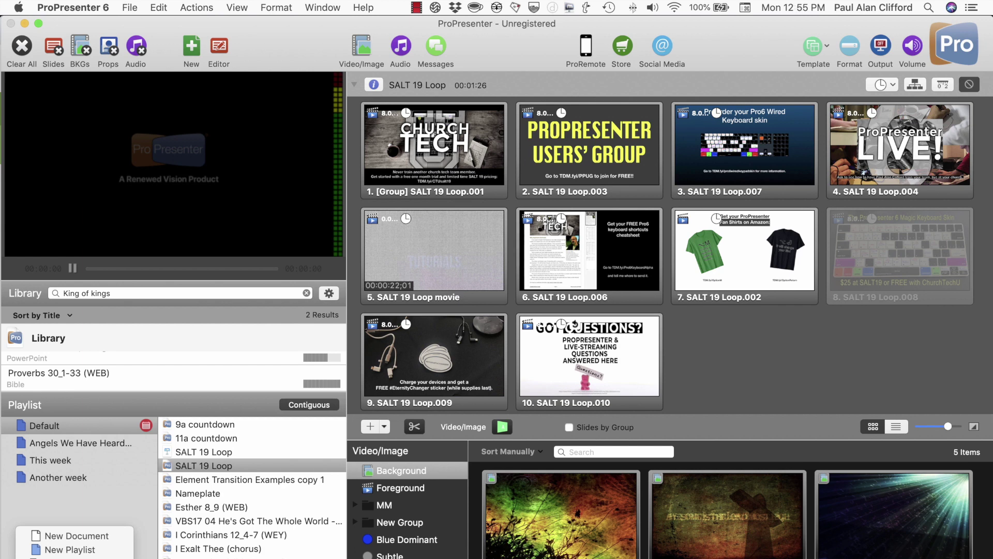
Start a playlist from a Planning Center plan and expand the Weekend Services plans.
left_click(72, 557)
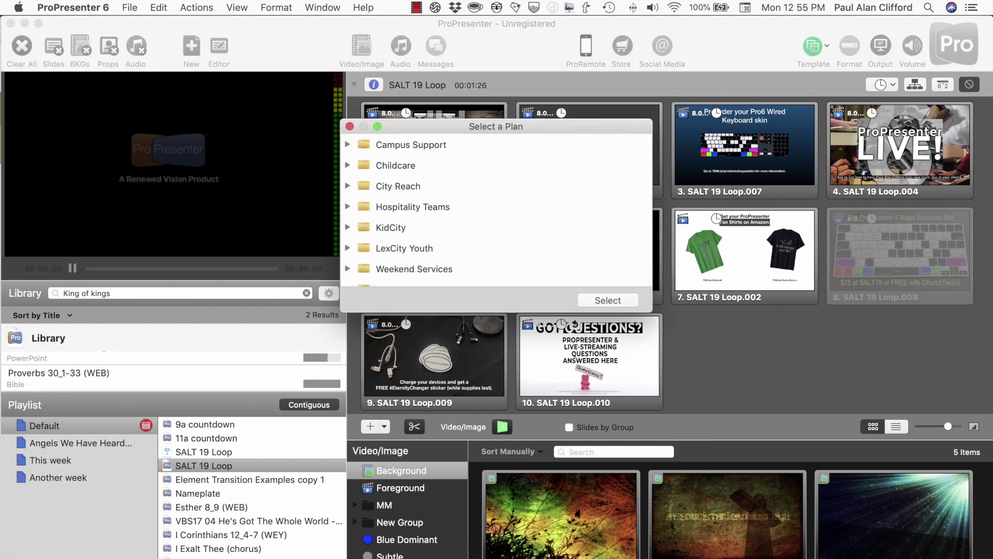
scroll(410, 227, "down", 2)
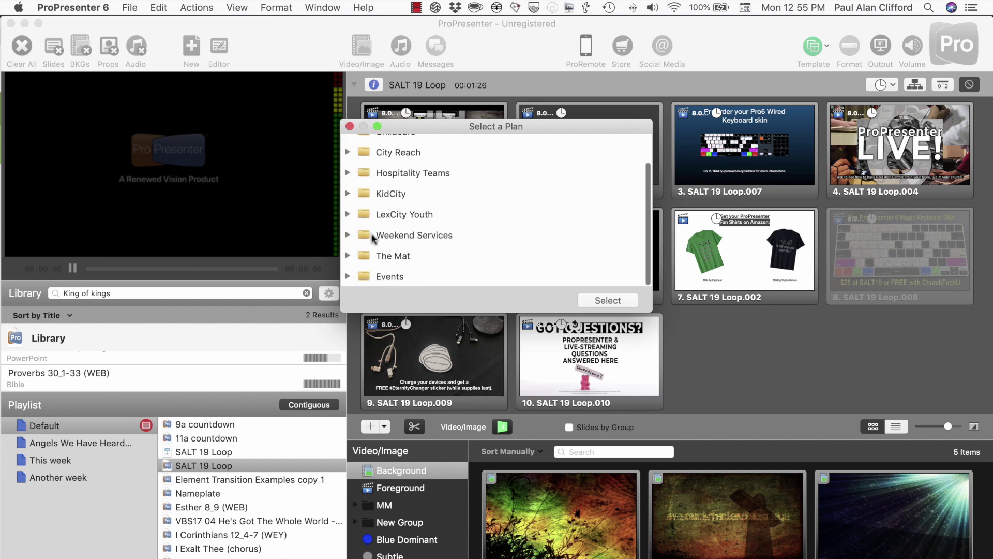
left_click(347, 237)
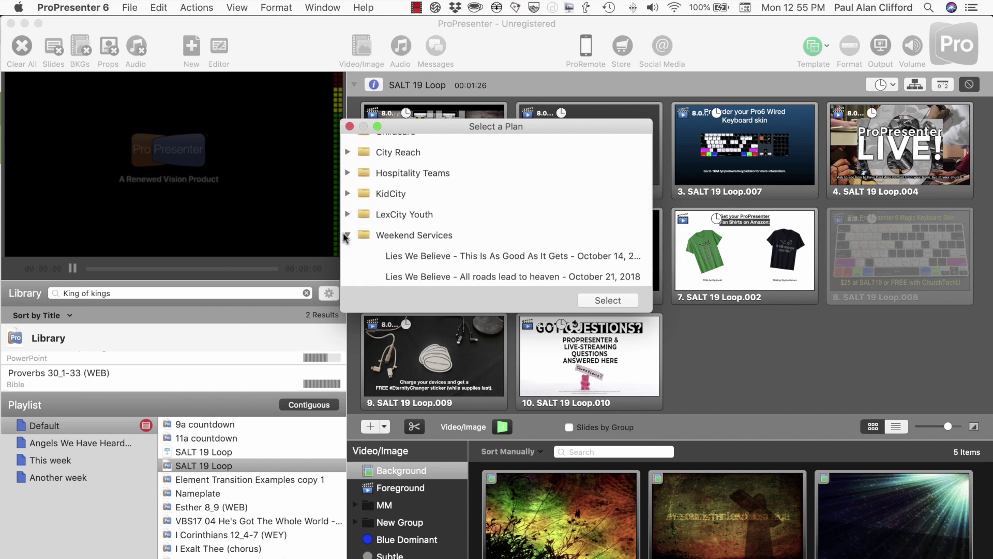
Choose the 'Best Day Ever - Jesus Baptism by John' plan and import it.
scroll(389, 240, "down", 1)
scroll(389, 239, "down", 8)
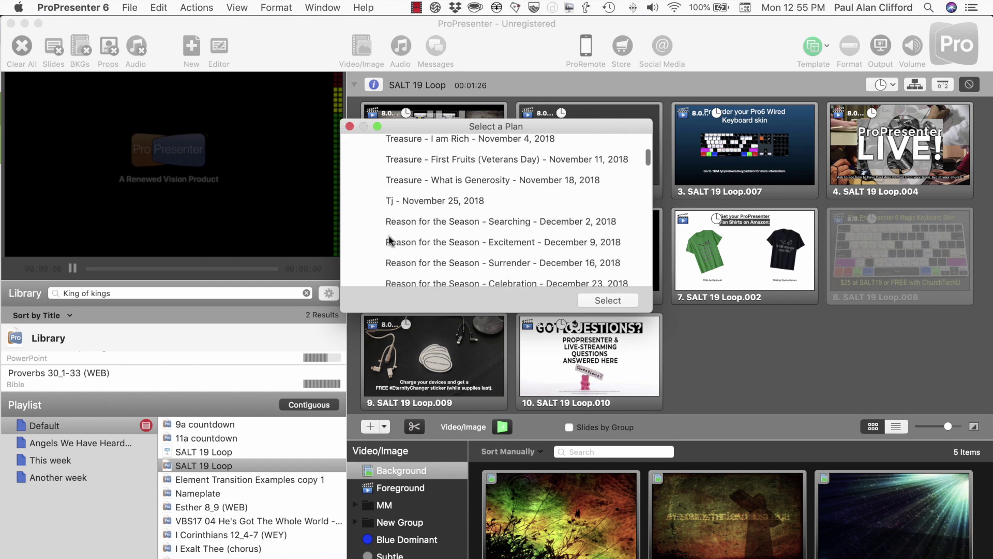
scroll(389, 240, "down", 6)
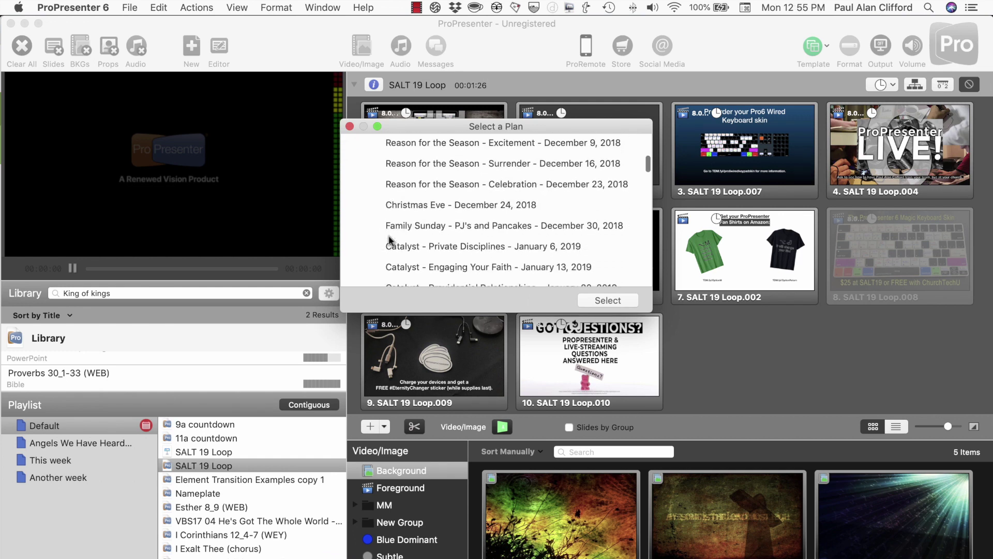
scroll(389, 240, "down", 8)
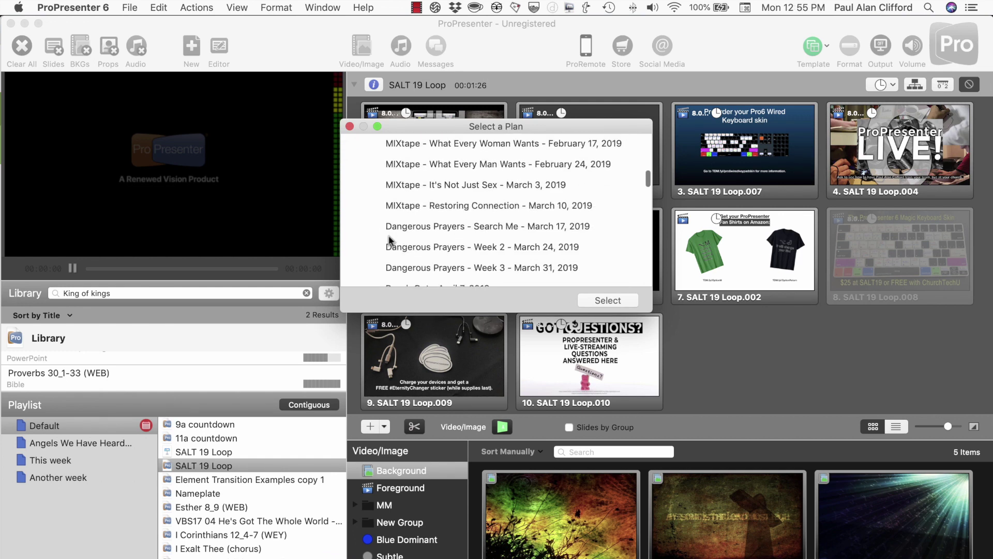
scroll(389, 240, "up", 10)
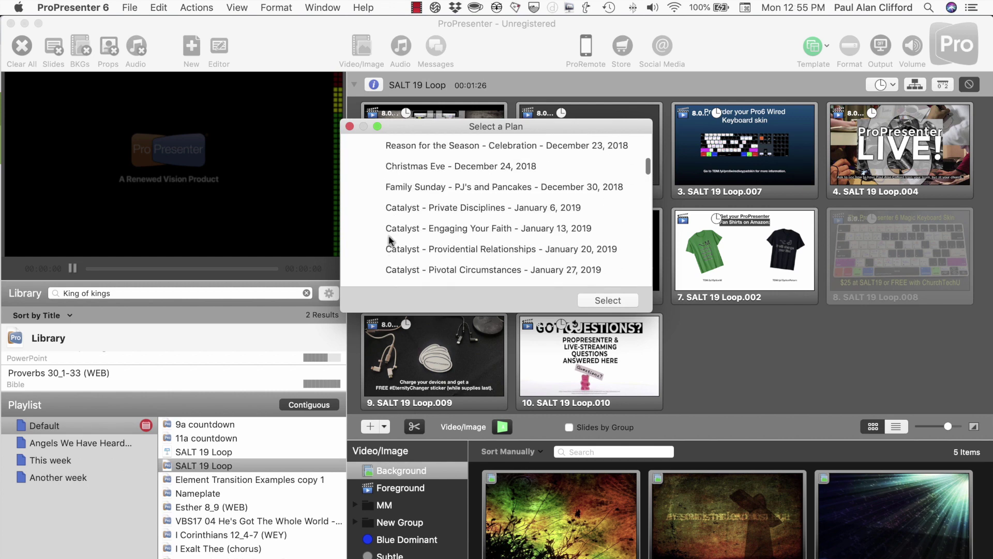
scroll(389, 239, "down", 1)
scroll(389, 239, "up", 2)
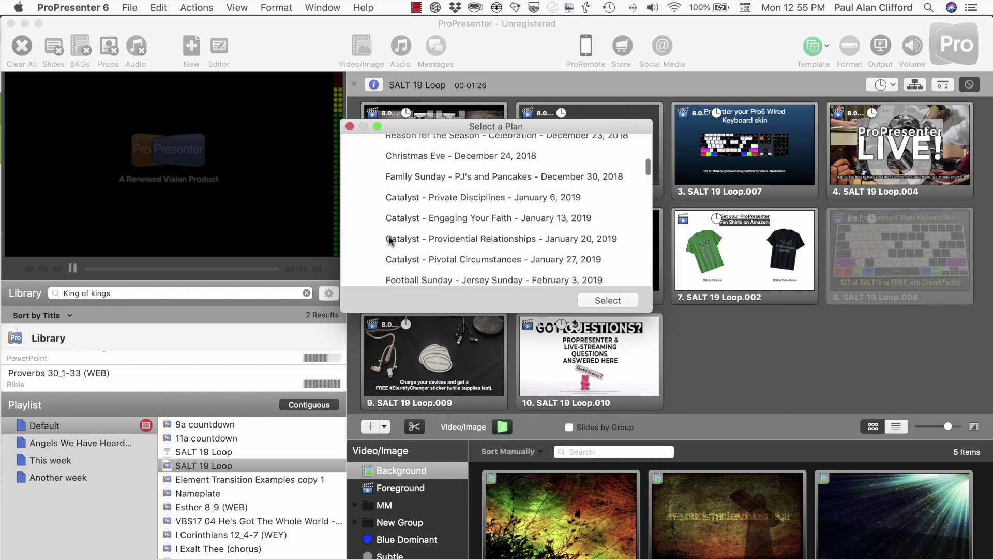
scroll(389, 239, "down", 20)
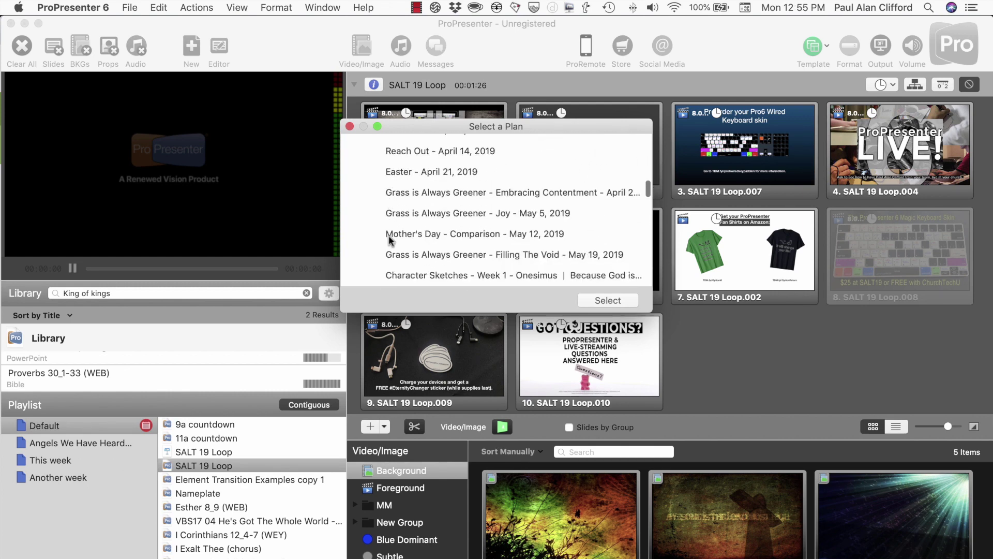
scroll(389, 240, "down", 12)
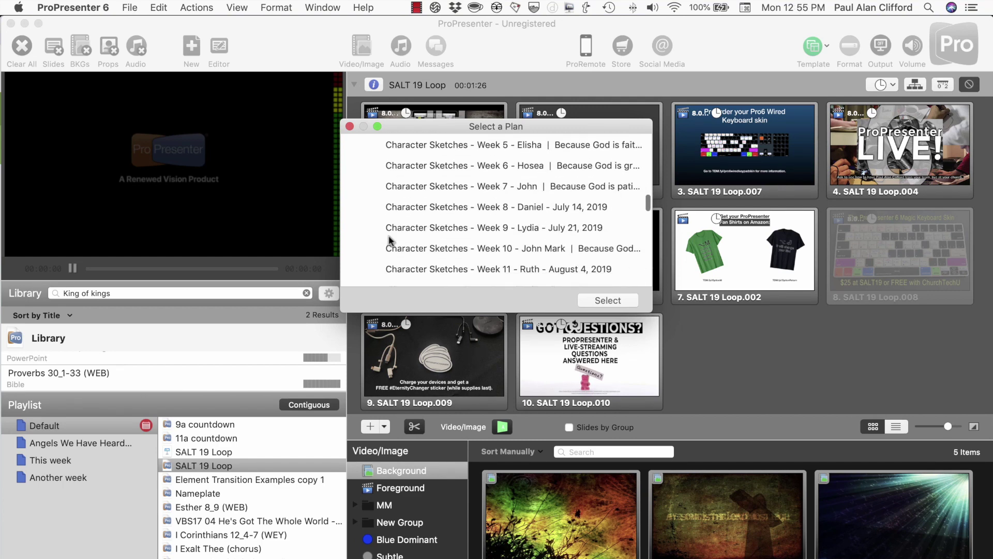
scroll(389, 235, "down", 8)
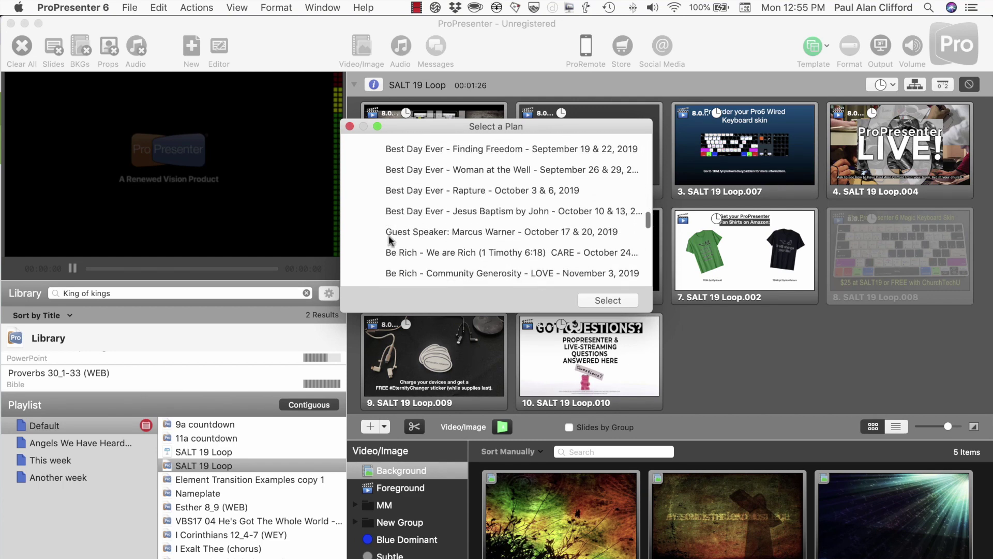
left_click(419, 215)
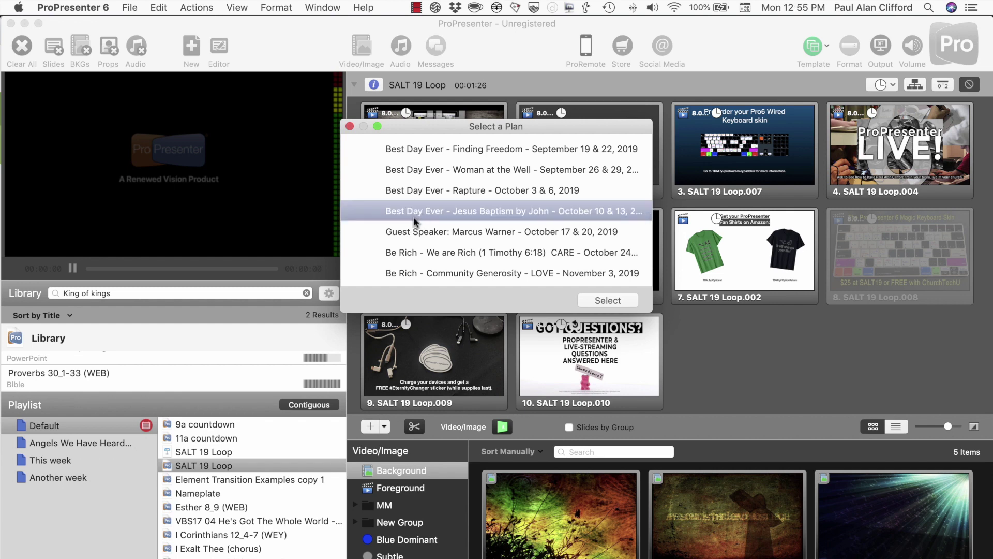
left_click(600, 301)
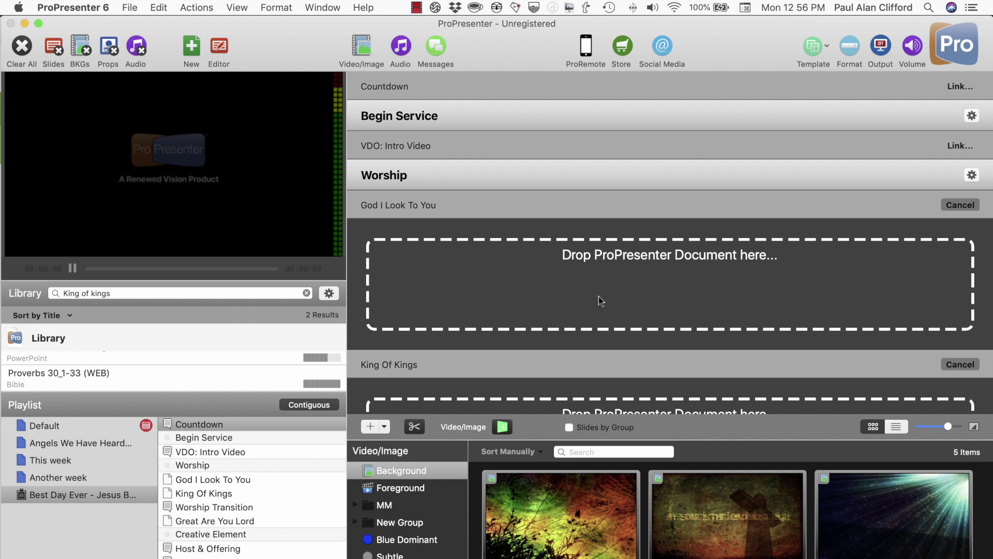
Select the Best Day Ever playlist and view Countdown through Worship Transition items.
left_click(46, 497)
left_click(47, 497)
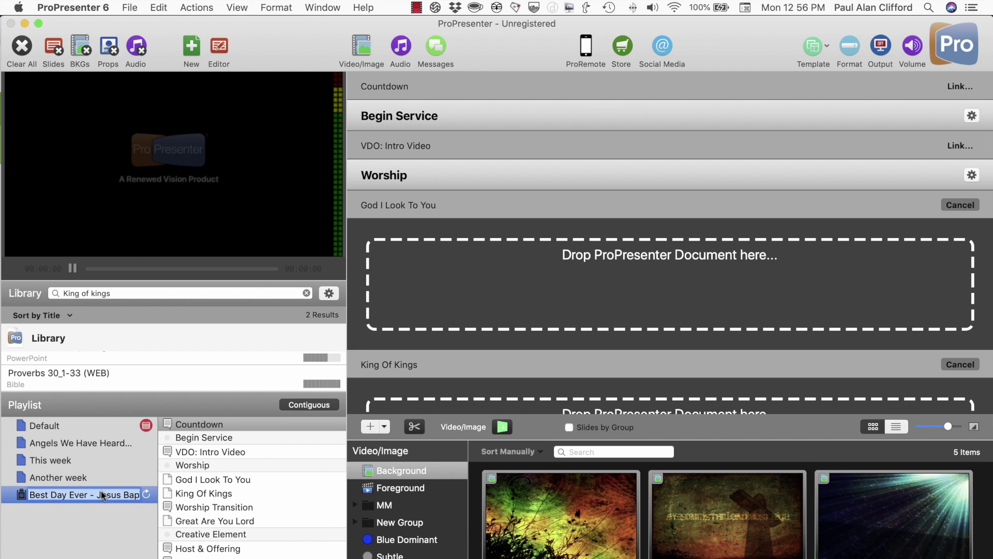
left_click(244, 428)
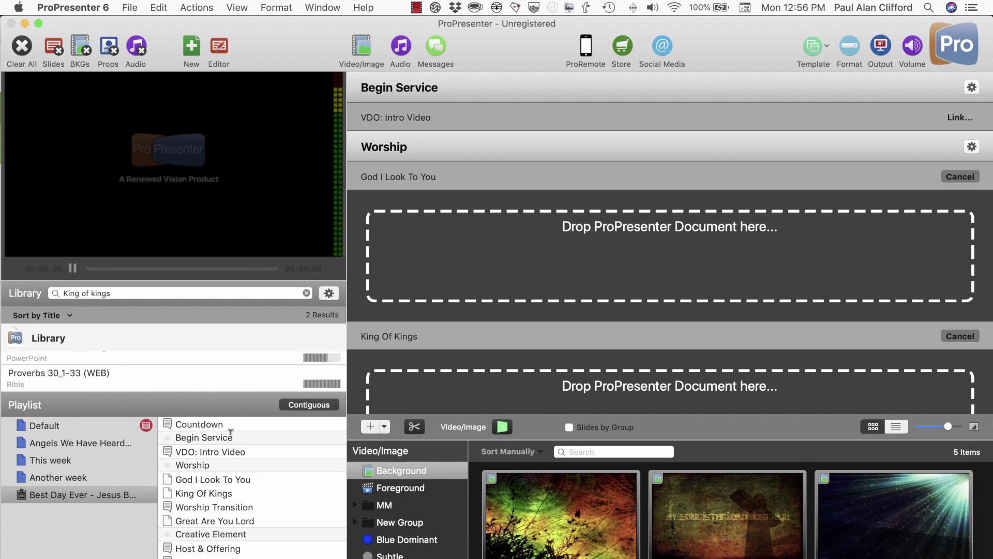
left_click_drag(232, 436, 243, 455)
left_click(243, 453)
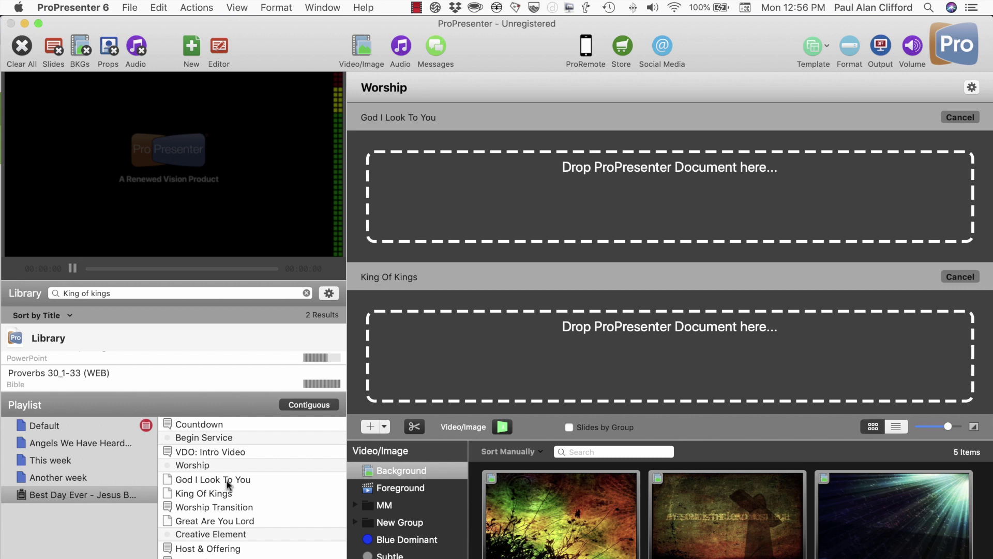
left_click(228, 485)
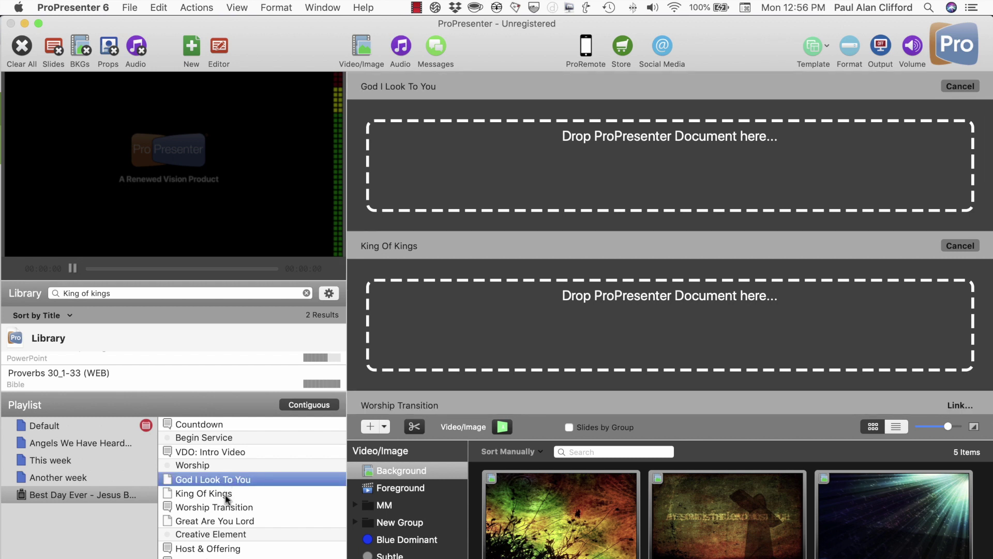
left_click(226, 493)
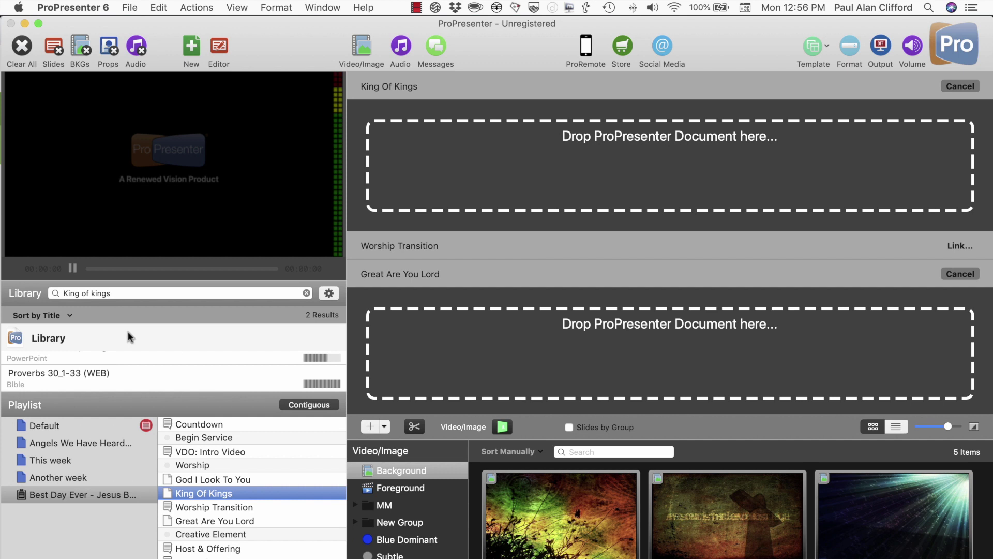
left_click(233, 503)
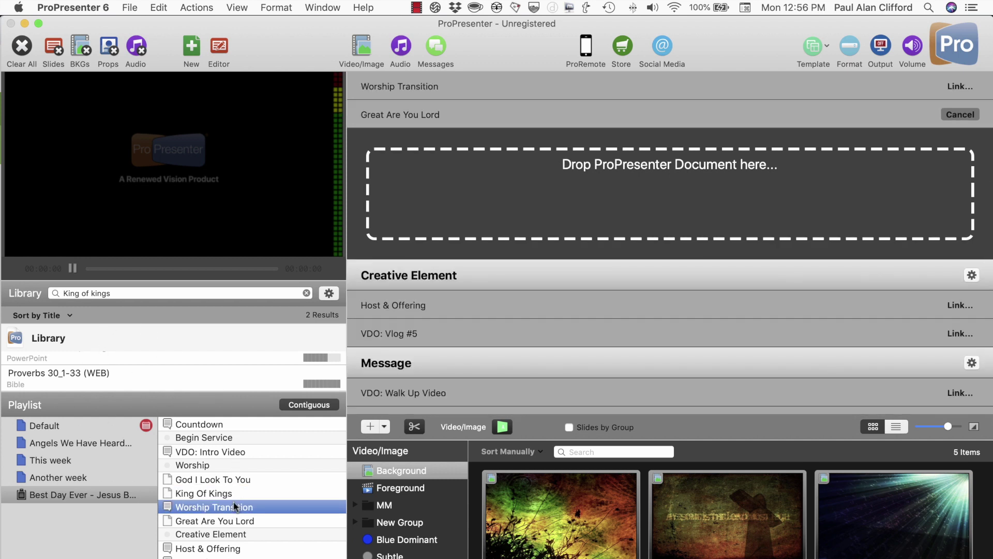
View the Great Are You Lord, Creative Element and Host & Offering items.
scroll(234, 505, "down", 1)
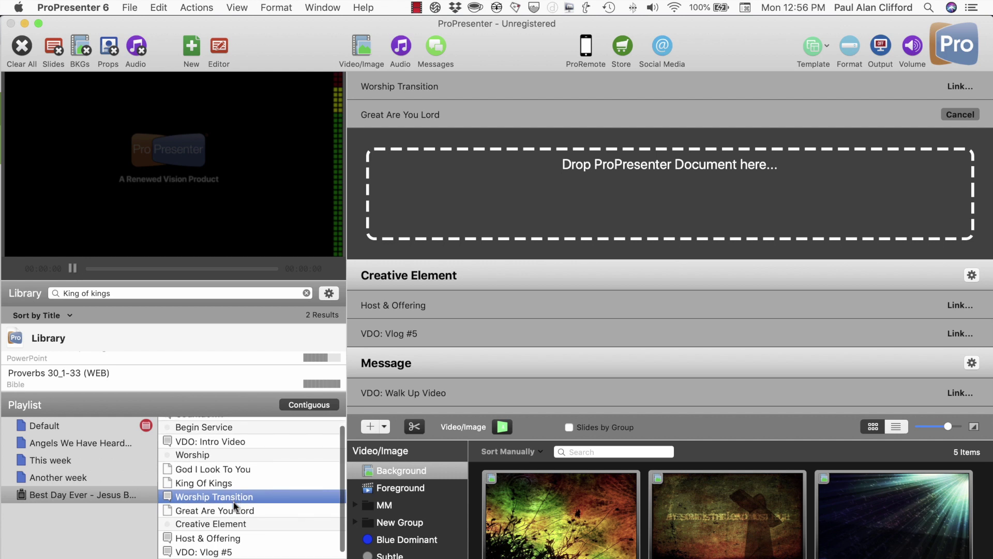
left_click(237, 513)
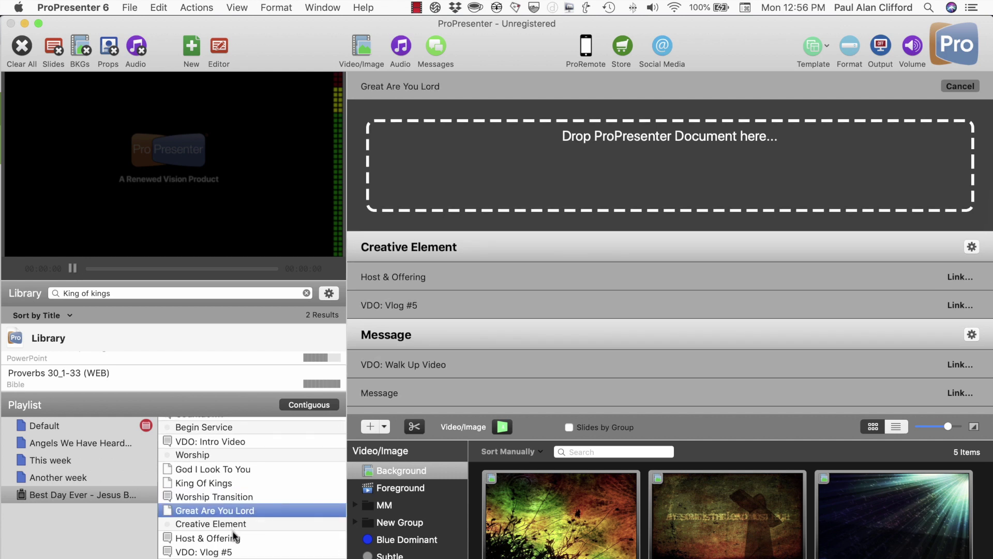
left_click(238, 525)
left_click(235, 538)
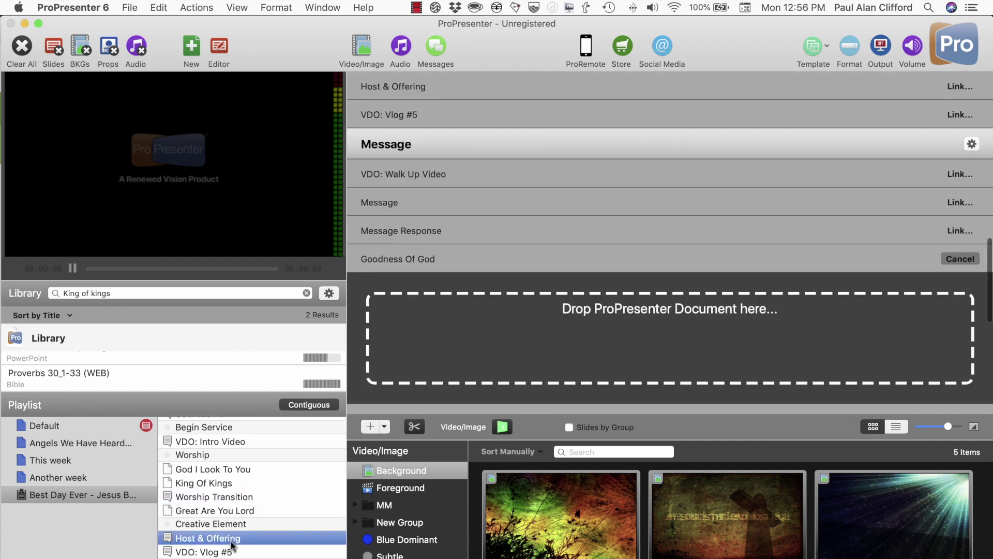
scroll(231, 543, "down", 1)
scroll(232, 543, "down", 3)
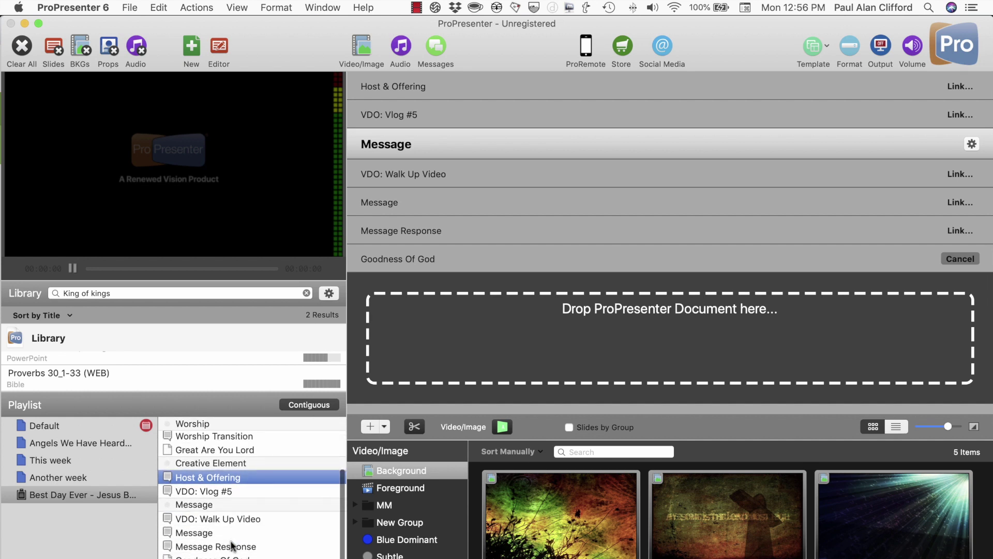
View Vlog #5, Walk Up Video, Message, Message Response, Goodness Of God, then Host.
left_click(225, 493)
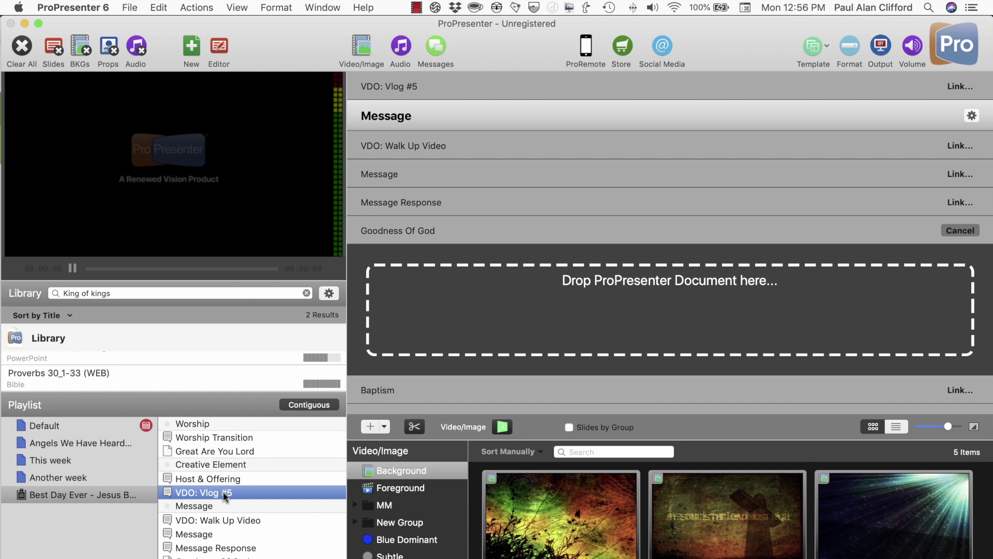
left_click(211, 524)
left_click(211, 534)
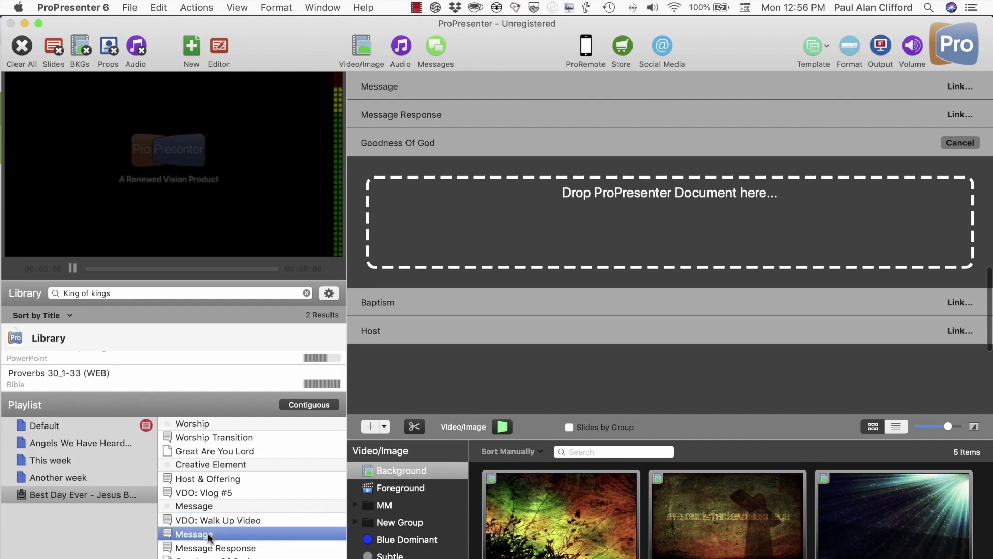
left_click(210, 548)
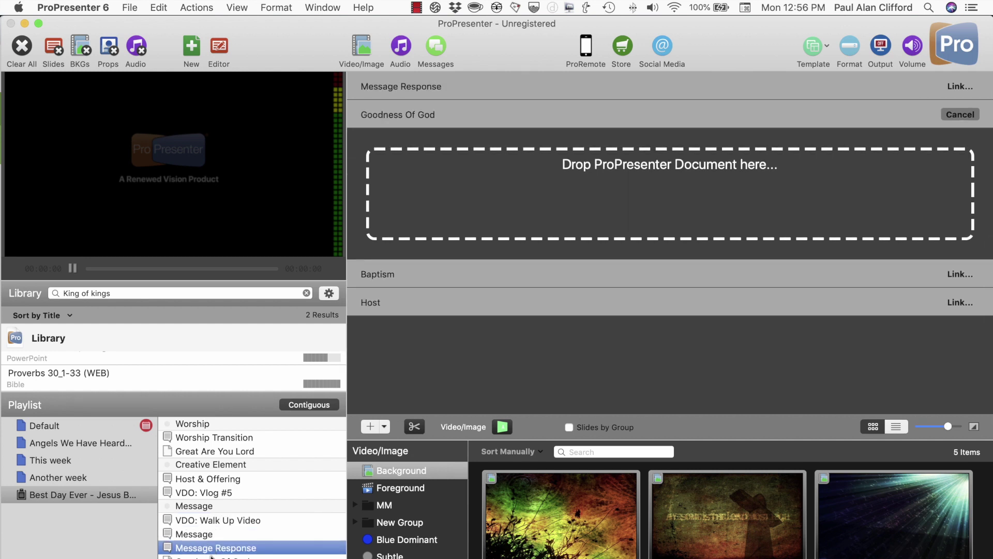
left_click(211, 557)
key("Delete")
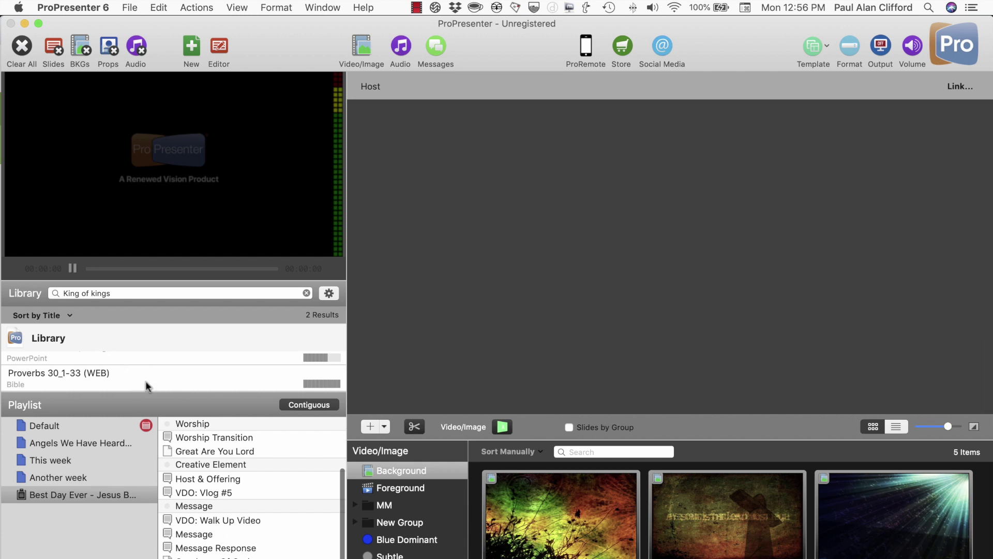
Clear the 'King of kings' Library search so all 103 items are listed.
scroll(138, 379, "up", 1)
scroll(137, 380, "down", 2)
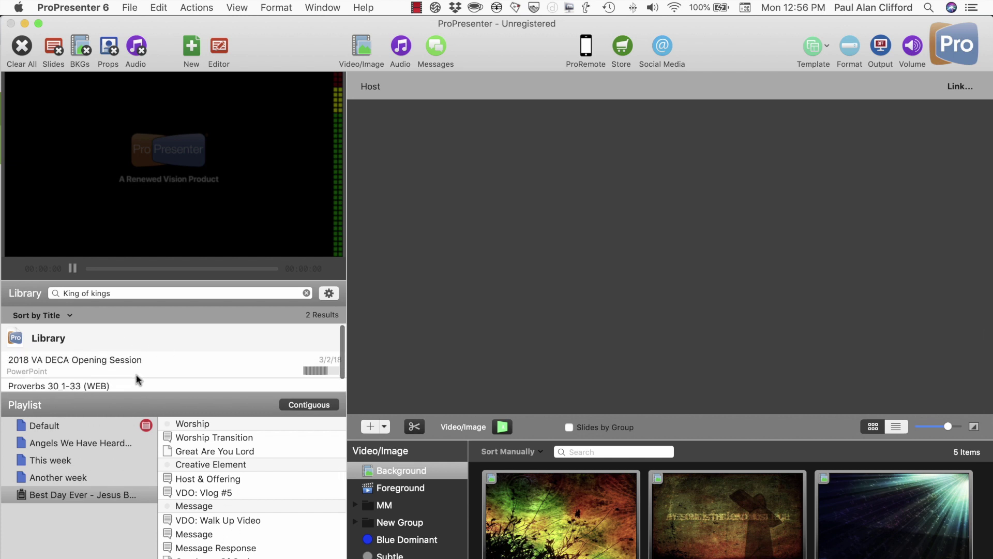
left_click(307, 293)
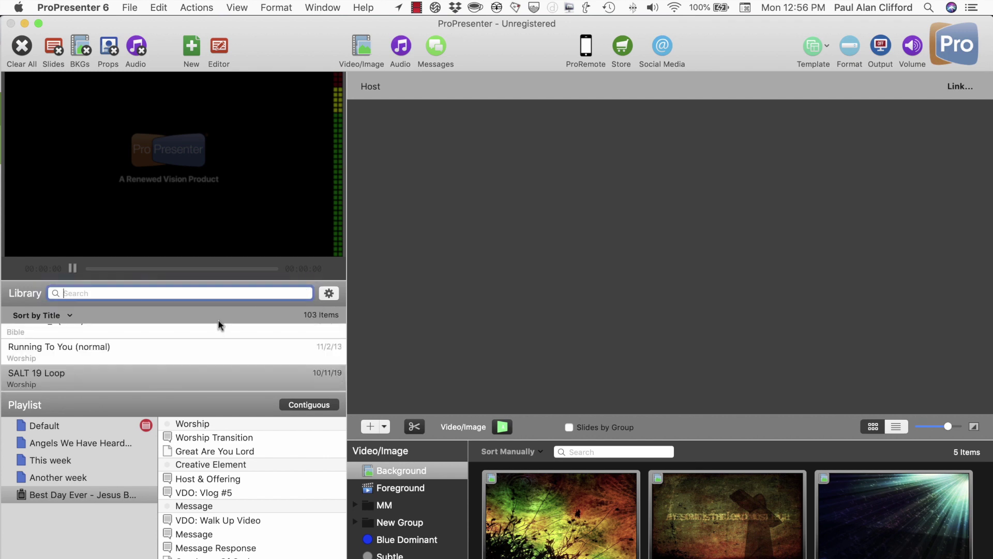
scroll(217, 373, "up", 1)
scroll(217, 372, "up", 5)
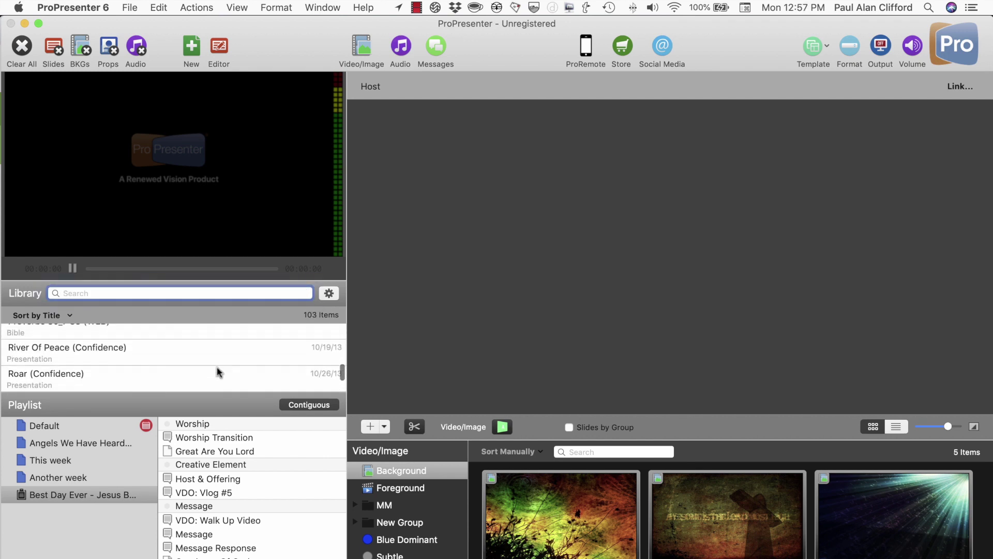
Select the Great Are You Lord playlist item so it awaits a linked document.
left_click(222, 451)
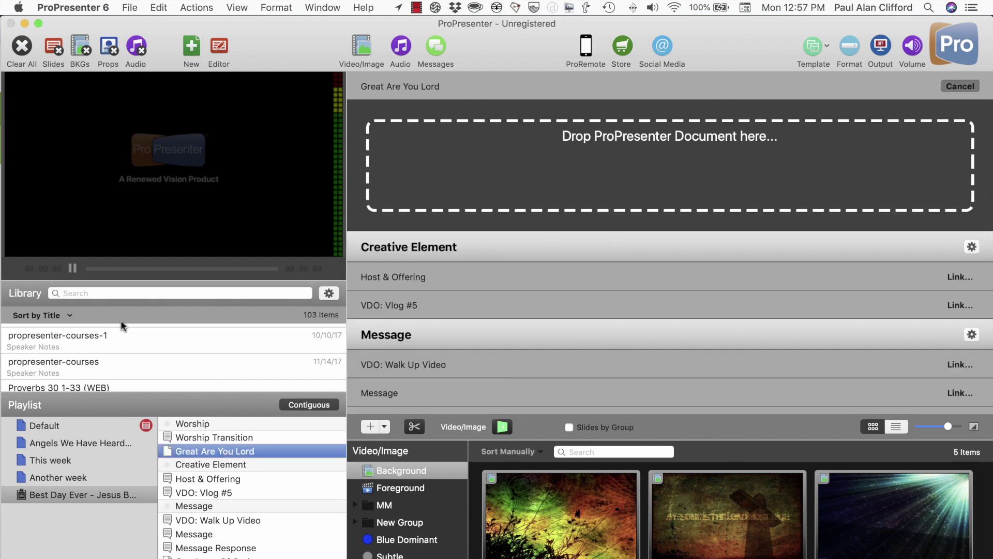
scroll(122, 354, "up", 3)
scroll(121, 355, "up", 2)
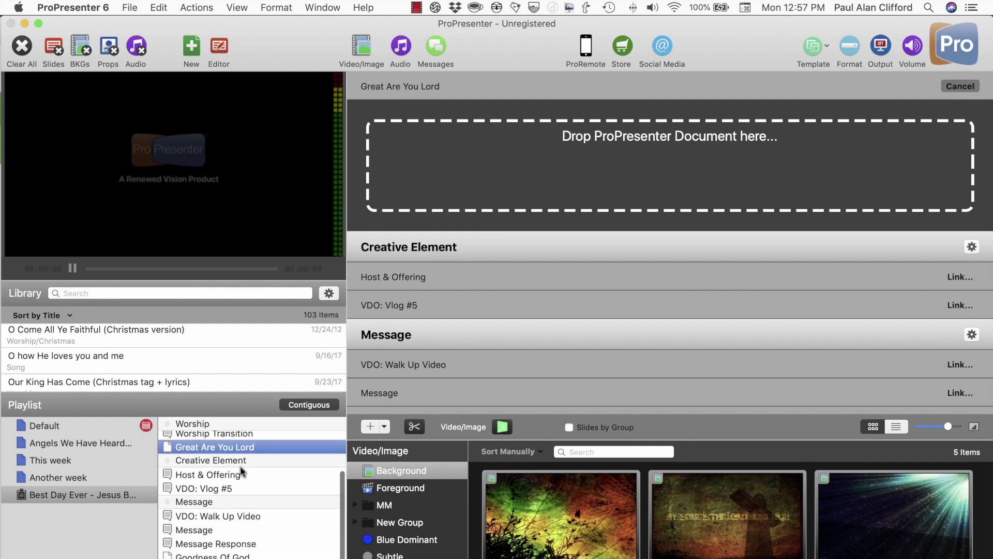
scroll(240, 466, "up", 3)
scroll(240, 466, "down", 3)
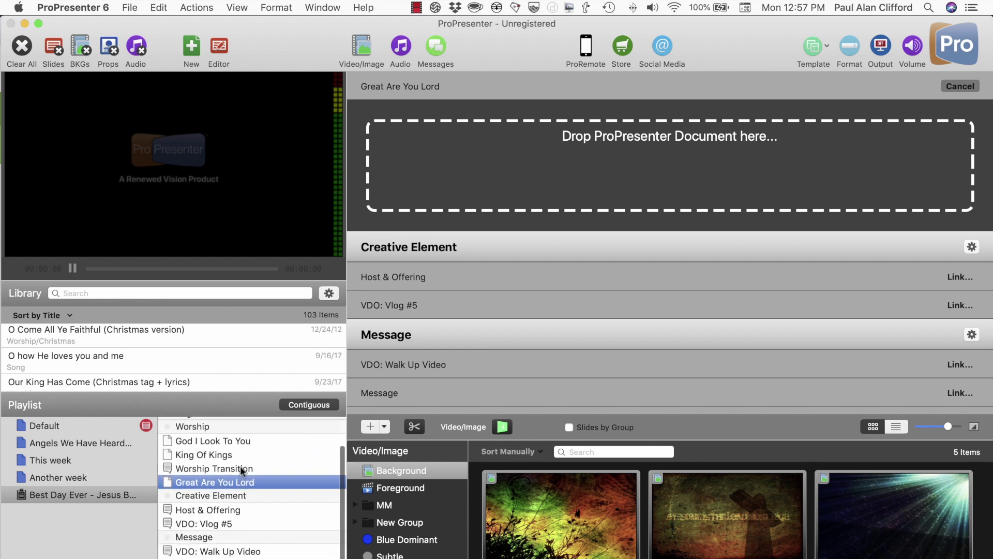